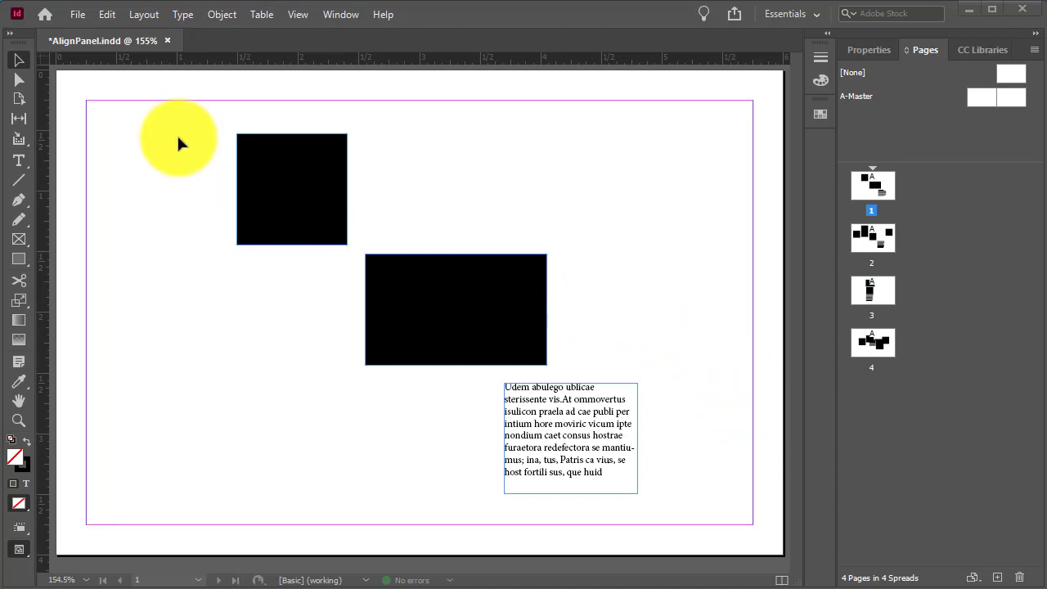
Select the black square on page 1 and display its object properties.
{"action": "left_click_drag", "start_coordinate": [177, 138], "coordinate": [292, 229]}
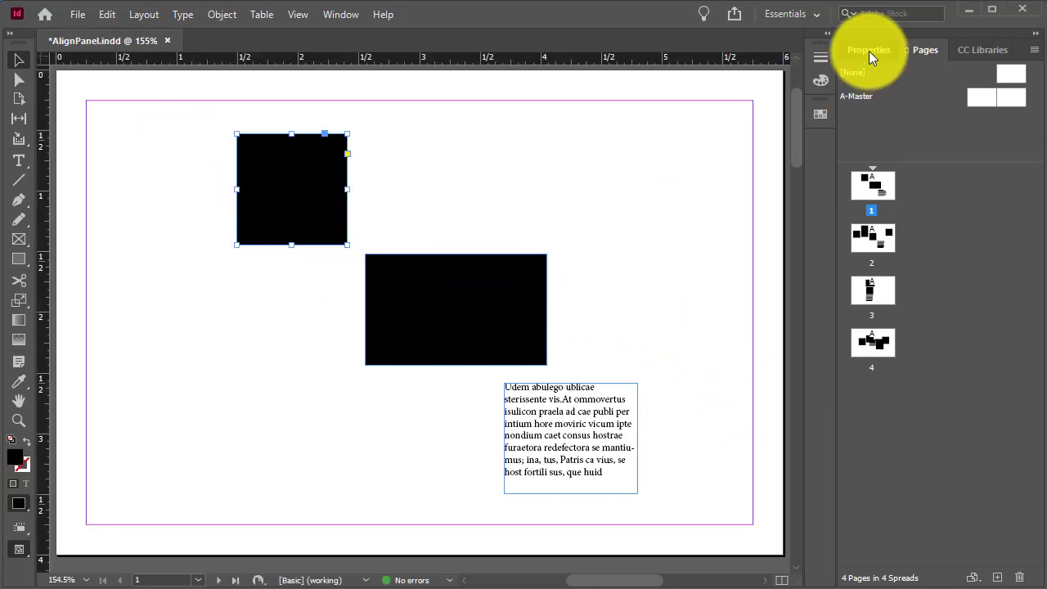
{"action": "left_click", "coordinate": [868, 50]}
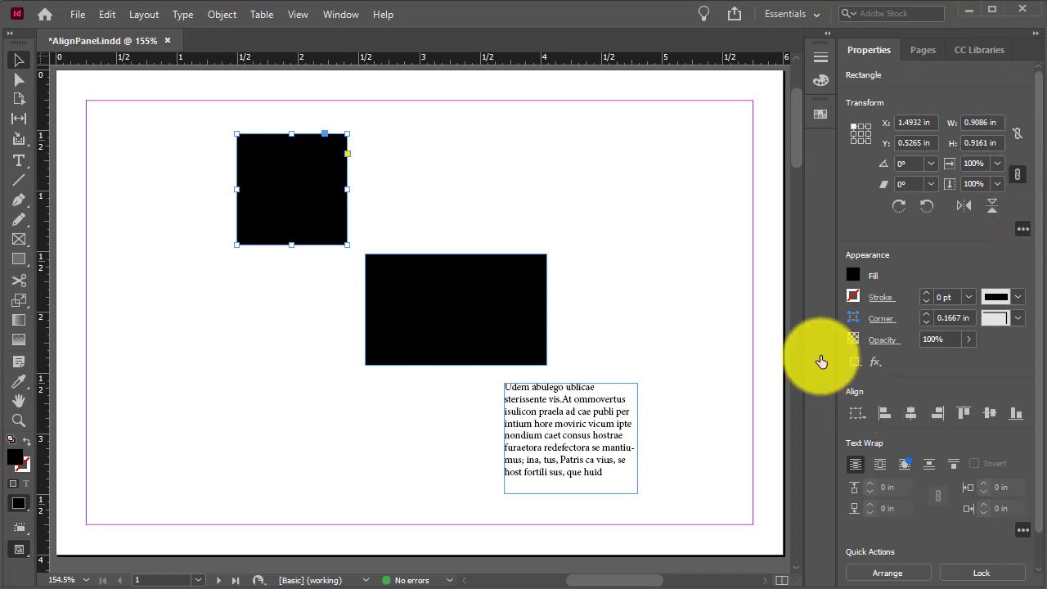
Open the standalone Align panel to view its alignment and distribution options, close it again, and deselect the square.
{"action": "left_click", "coordinate": [340, 16]}
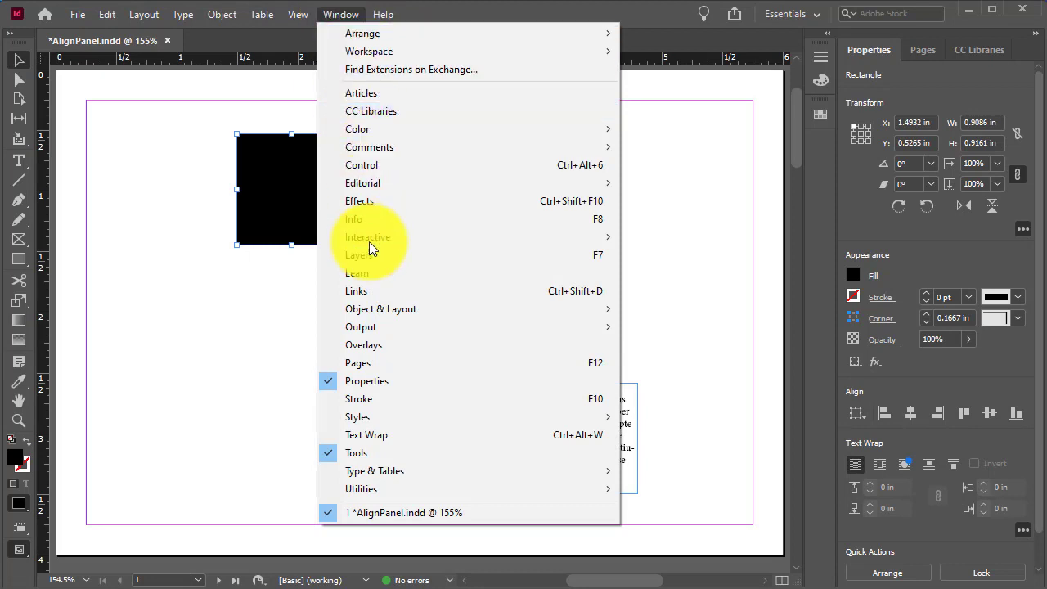
{"action": "mouse_move", "coordinate": [413, 310]}
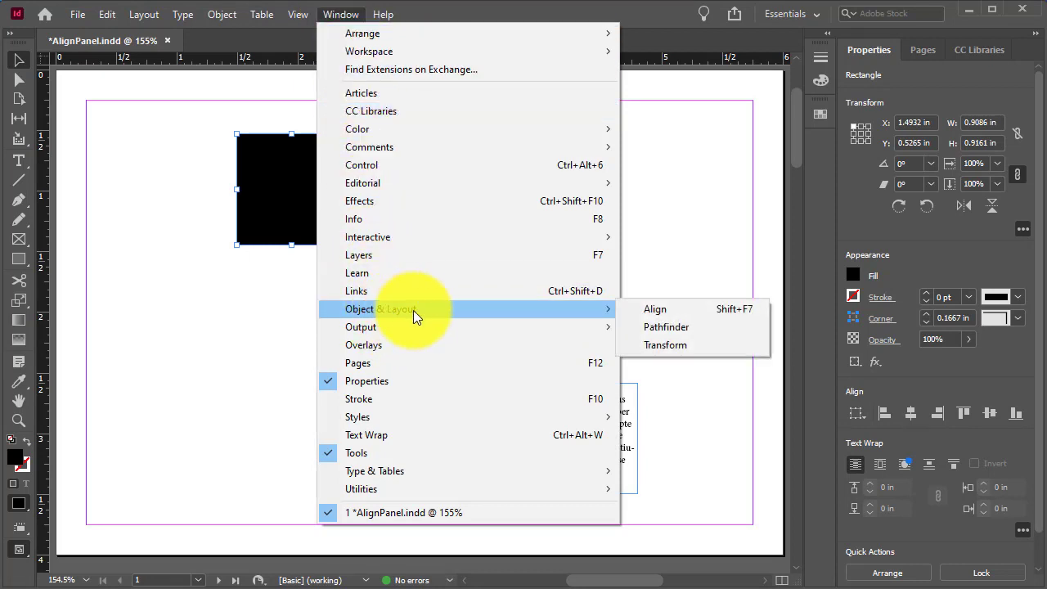
{"action": "left_click", "coordinate": [666, 309]}
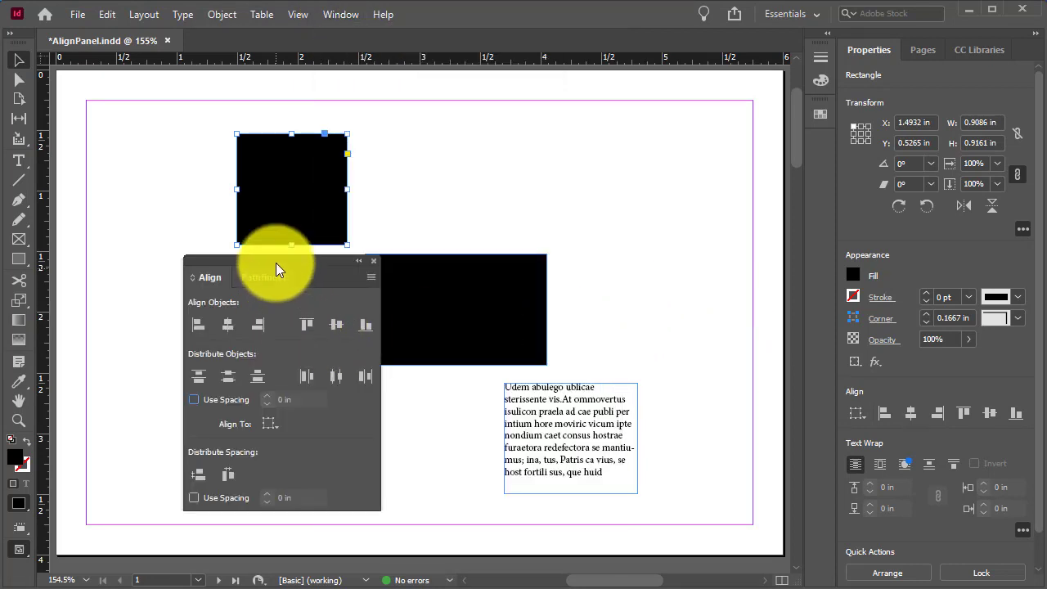
{"action": "left_click", "coordinate": [374, 262]}
{"action": "left_click", "coordinate": [582, 203]}
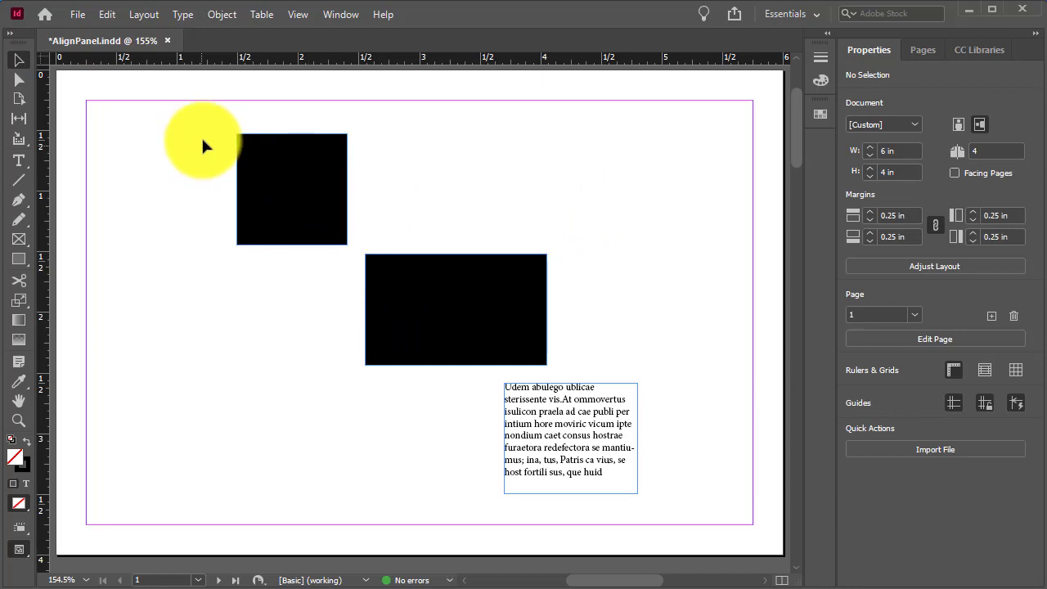
Select all three objects on page 1 and align them in turn by left edges, horizontal centers and right edges.
{"action": "left_click_drag", "start_coordinate": [205, 101], "coordinate": [676, 447]}
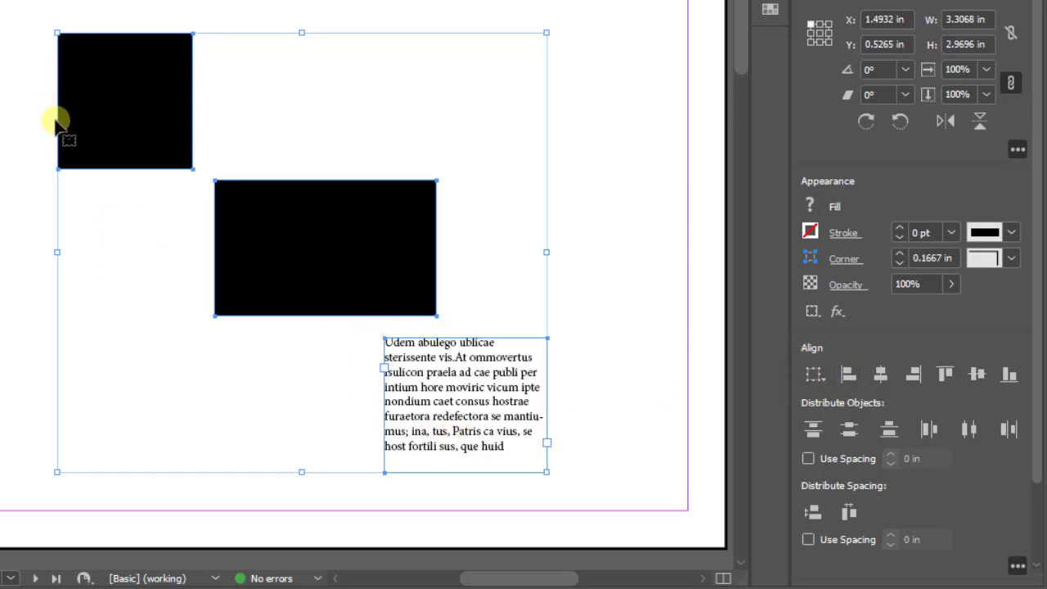
{"action": "left_click", "coordinate": [849, 376]}
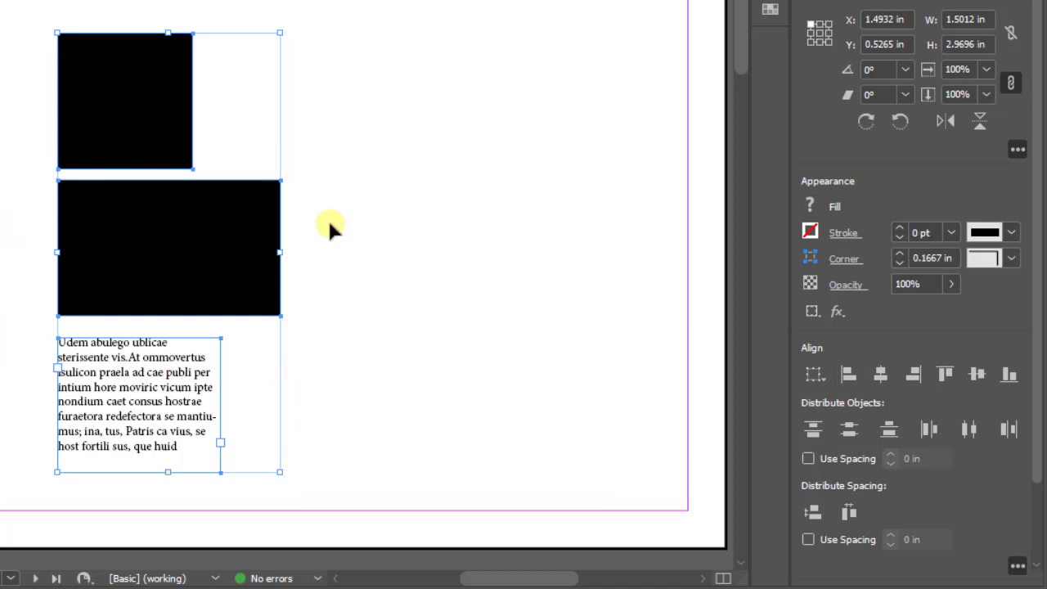
{"action": "left_click", "coordinate": [881, 374]}
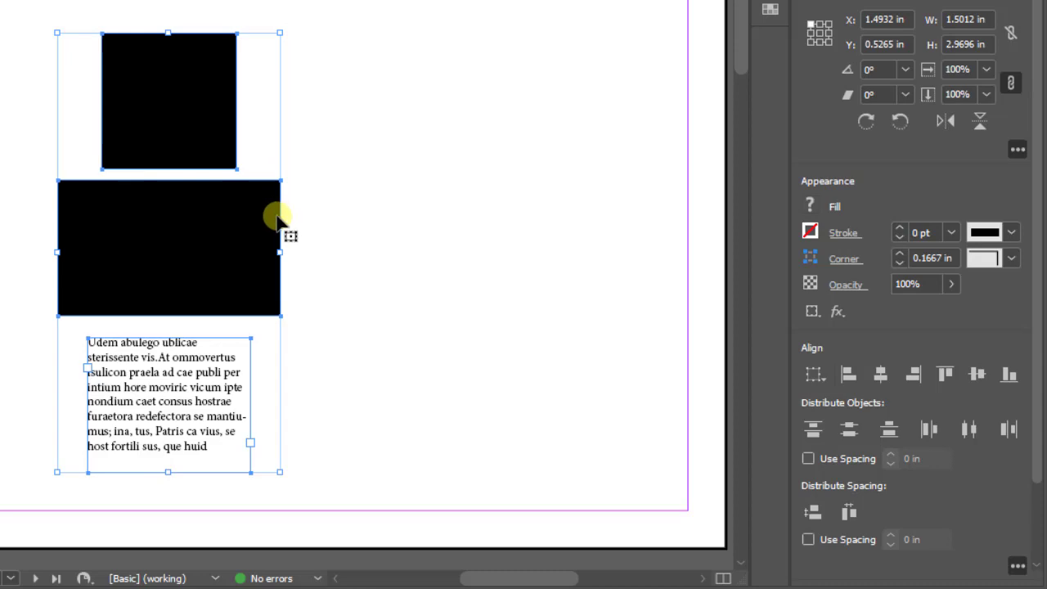
{"action": "left_click", "coordinate": [914, 376]}
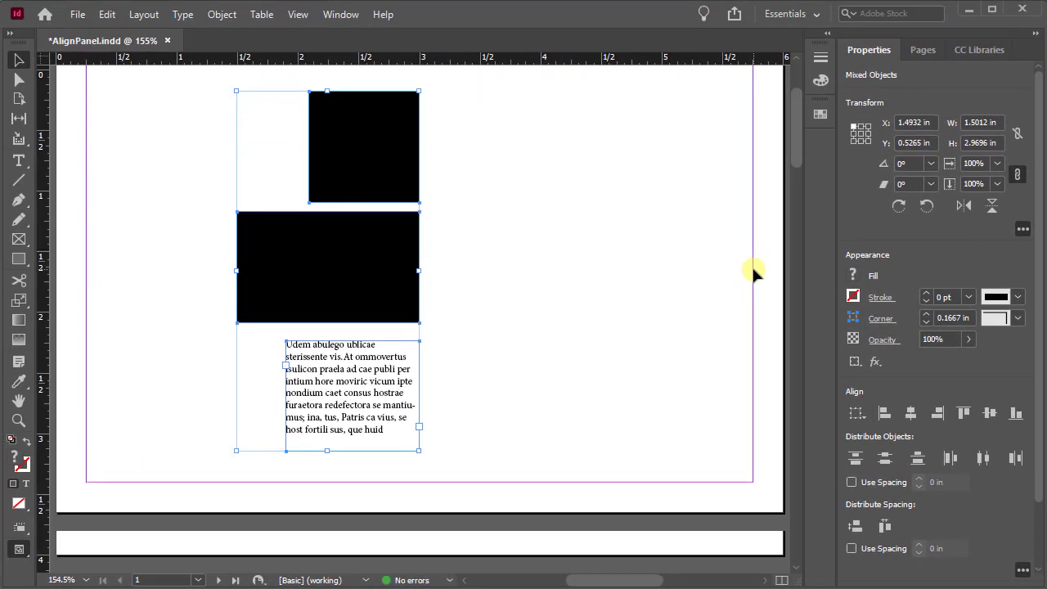
Align all five objects on page 2 in turn by top edges, vertical centers and bottom edges, and deselect them.
{"action": "scroll", "coordinate": [744, 270], "scroll_direction": "down", "scroll_amount": 5}
{"action": "scroll", "coordinate": [742, 272], "scroll_direction": "down", "scroll_amount": 5}
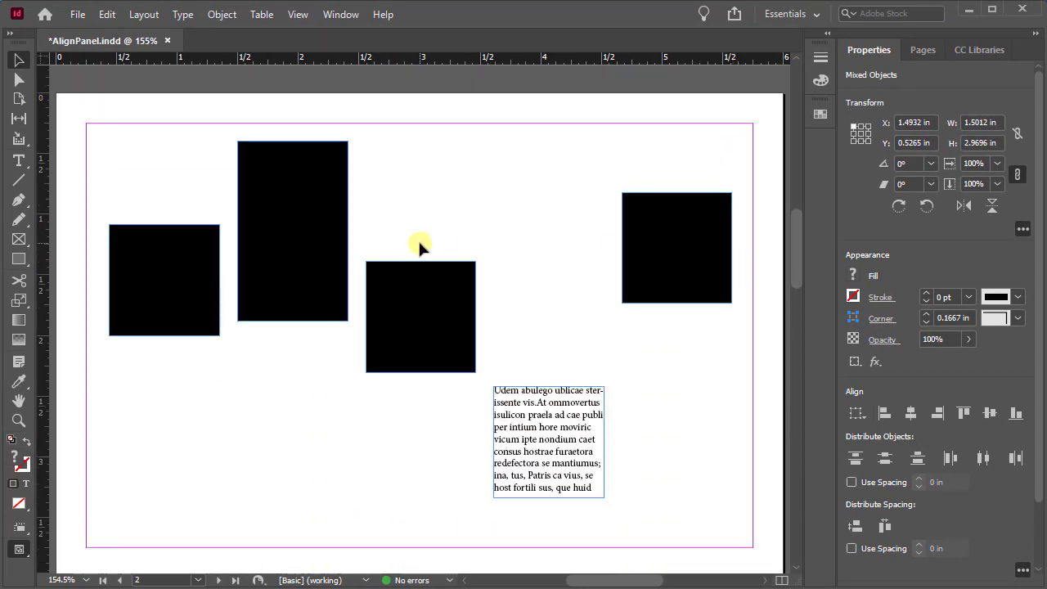
{"action": "left_click_drag", "start_coordinate": [180, 176], "coordinate": [742, 461]}
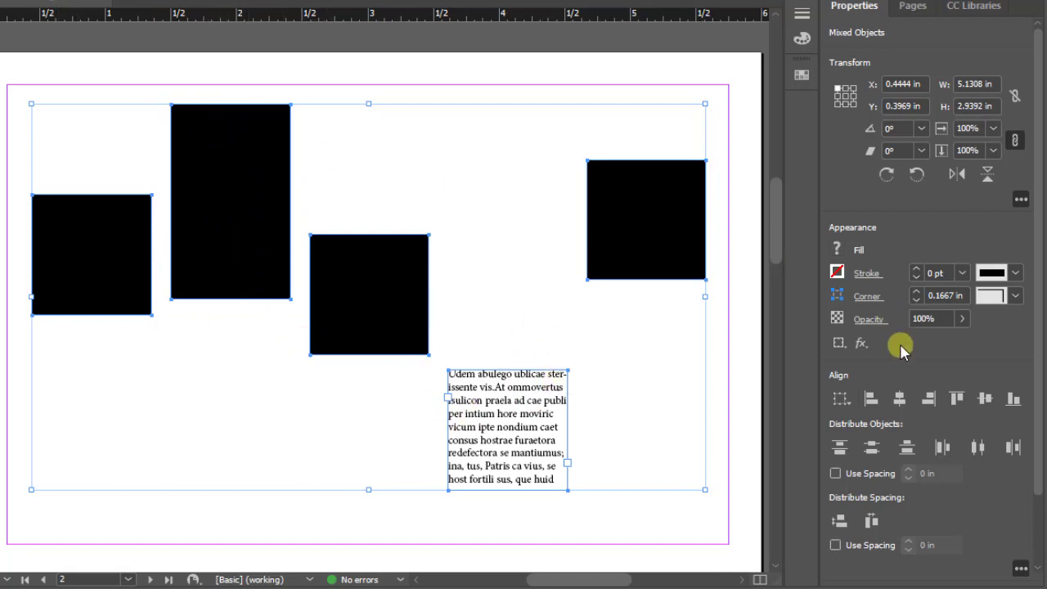
{"action": "left_click", "coordinate": [955, 397]}
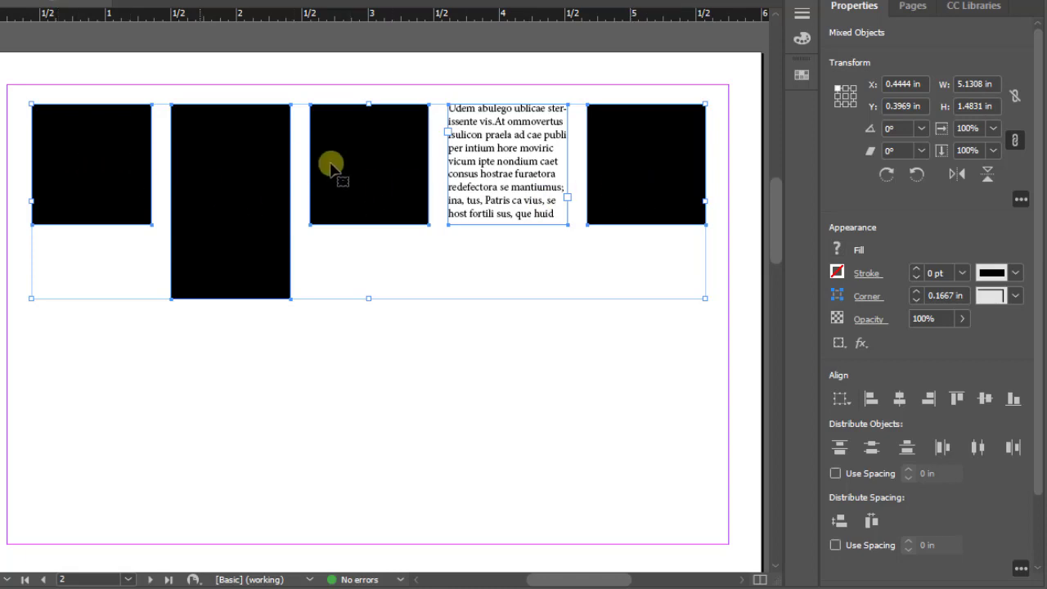
{"action": "left_click", "coordinate": [985, 400]}
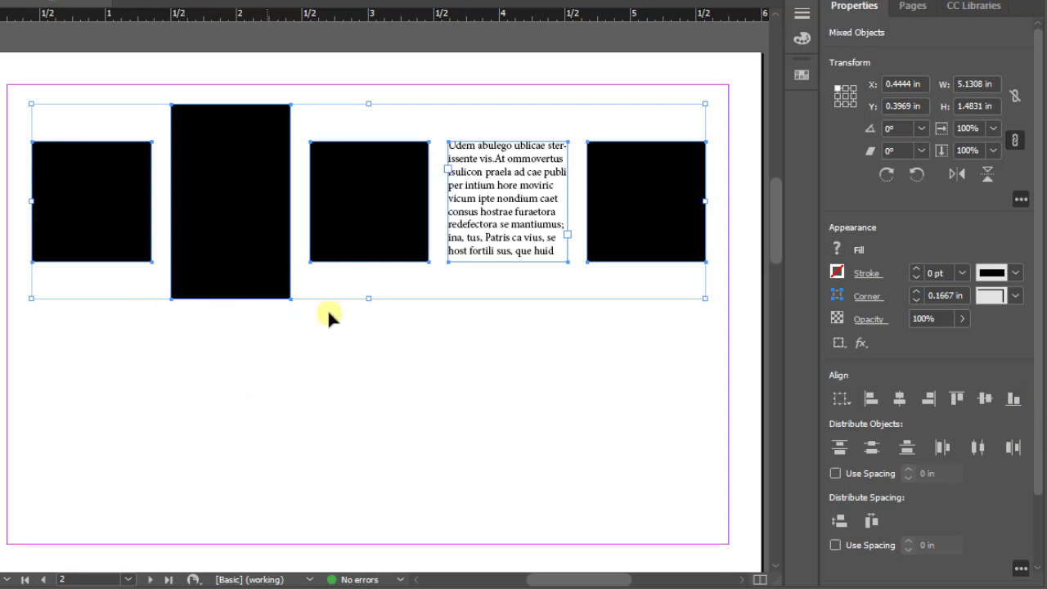
{"action": "left_click", "coordinate": [1015, 399]}
{"action": "left_click", "coordinate": [395, 372]}
On page 3, move the upper rectangle slightly up and the text frame down, both centered on the square between them.
{"action": "scroll", "coordinate": [395, 372], "scroll_direction": "down", "scroll_amount": 8}
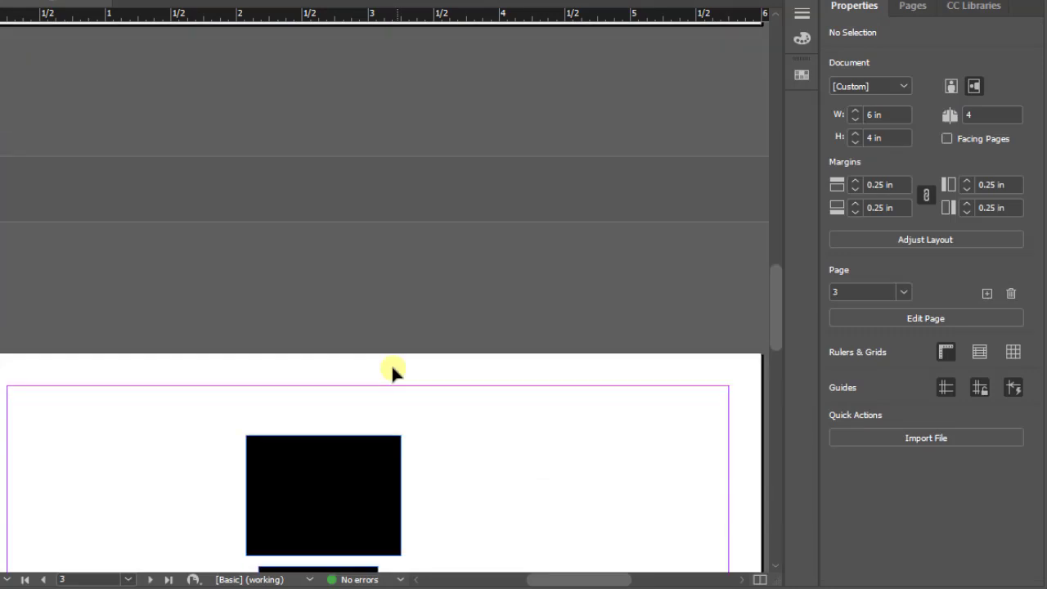
{"action": "scroll", "coordinate": [392, 367], "scroll_direction": "down", "scroll_amount": 5}
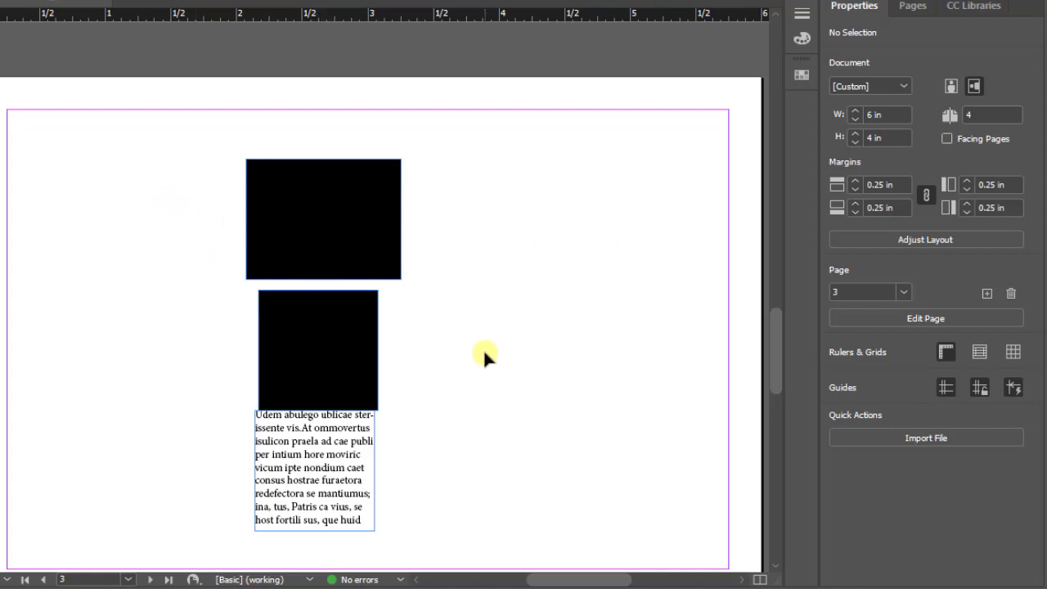
{"action": "scroll", "coordinate": [489, 314], "scroll_direction": "down", "scroll_amount": 1}
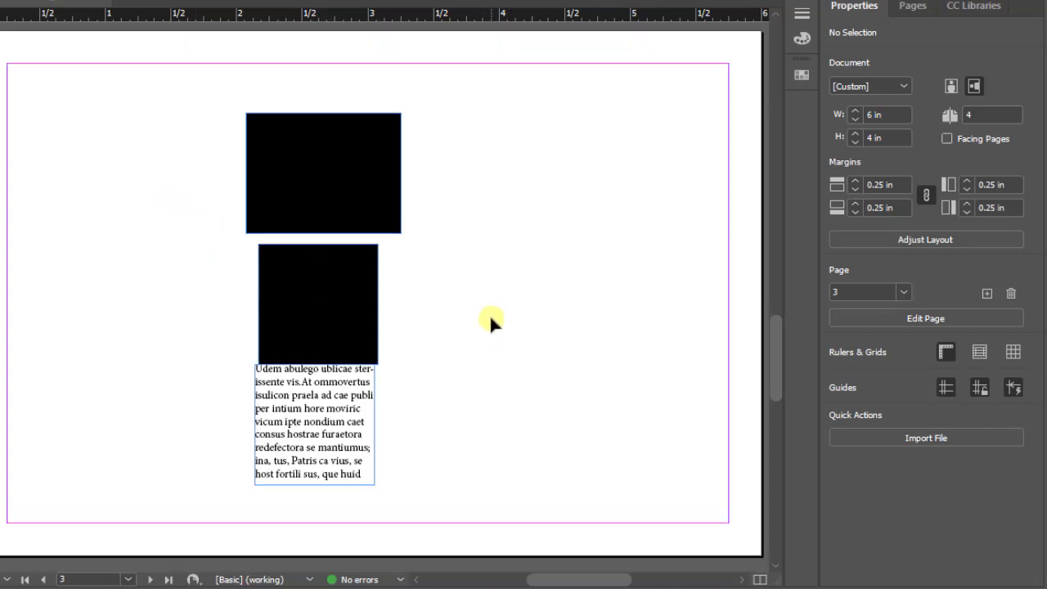
{"action": "left_click", "coordinate": [301, 304]}
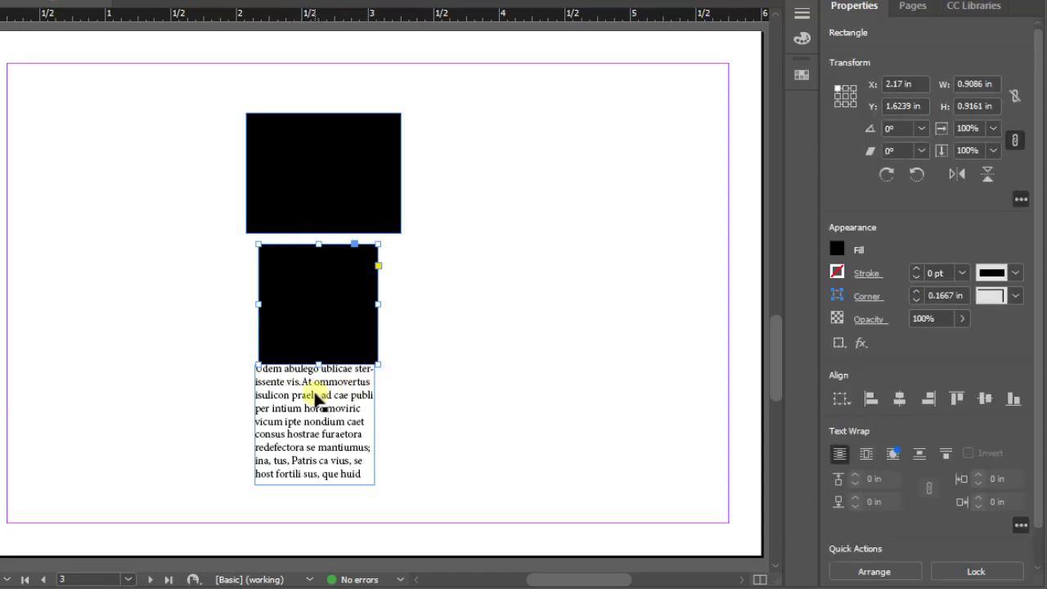
{"action": "left_click", "coordinate": [450, 397]}
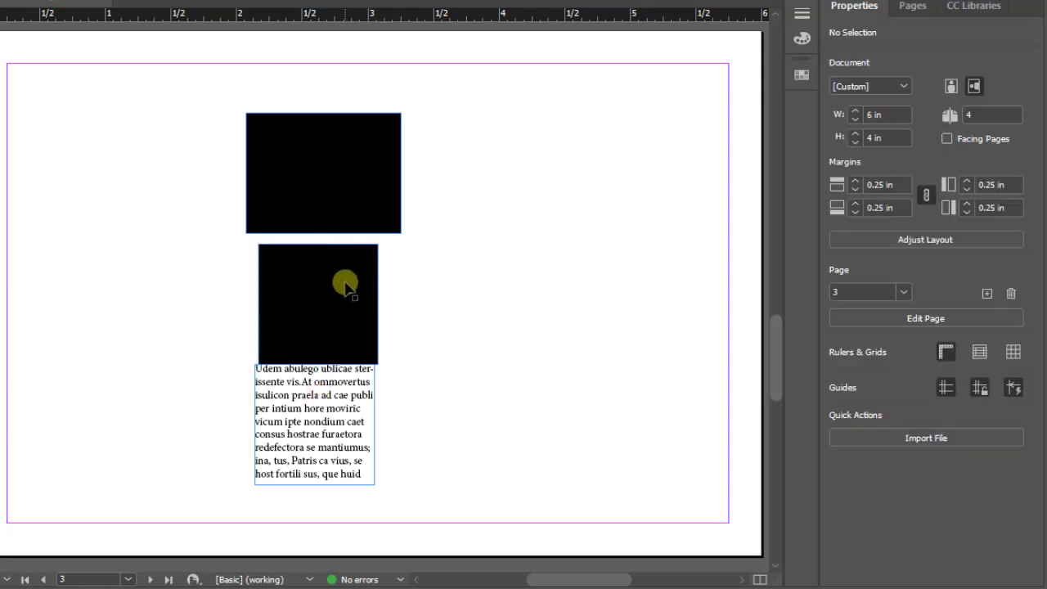
{"action": "left_click_drag", "start_coordinate": [308, 162], "coordinate": [303, 160]}
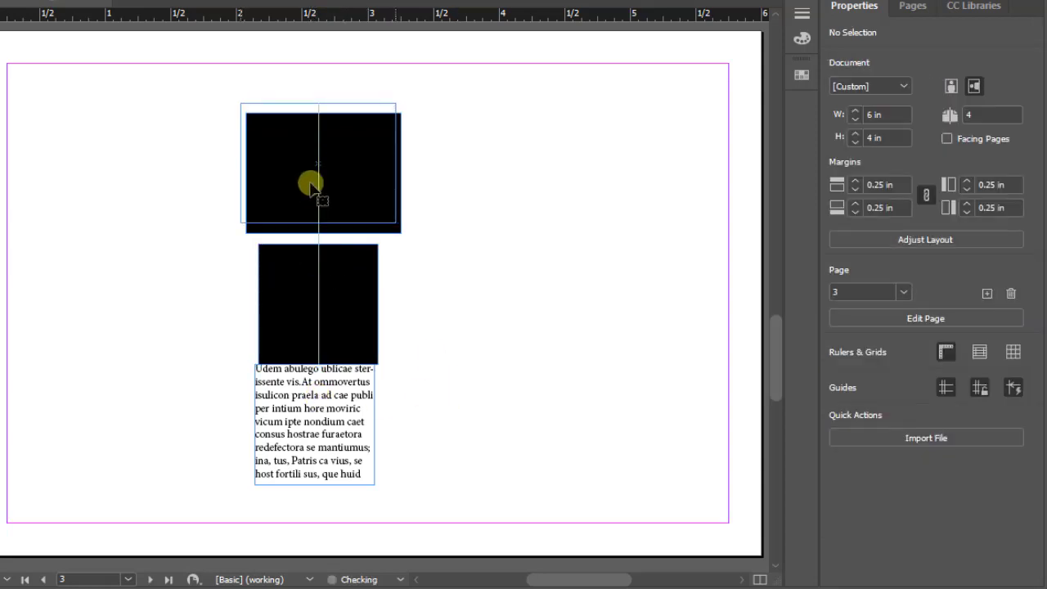
{"action": "left_click_drag", "start_coordinate": [304, 422], "coordinate": [354, 448]}
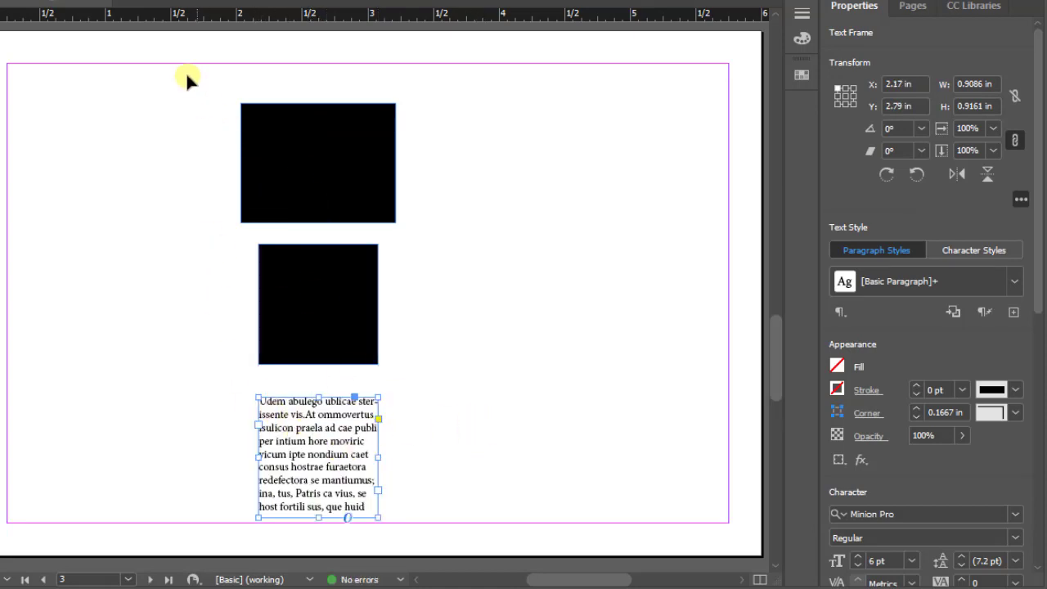
Distribute the three objects on page 3 evenly by their vertical centers and deselect them.
{"action": "left_click_drag", "start_coordinate": [186, 74], "coordinate": [486, 474]}
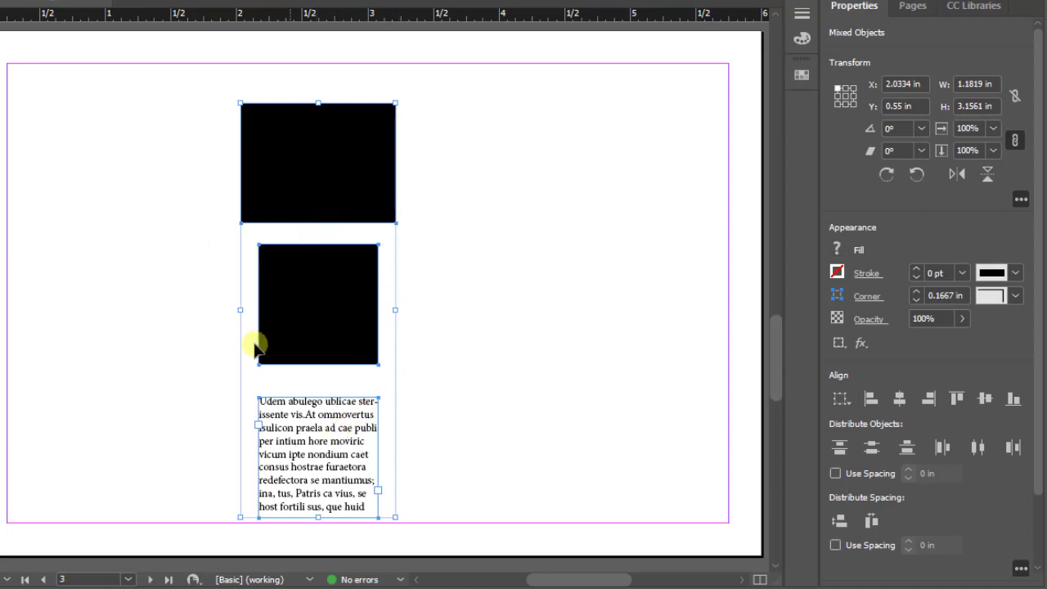
{"action": "left_click", "coordinate": [872, 449]}
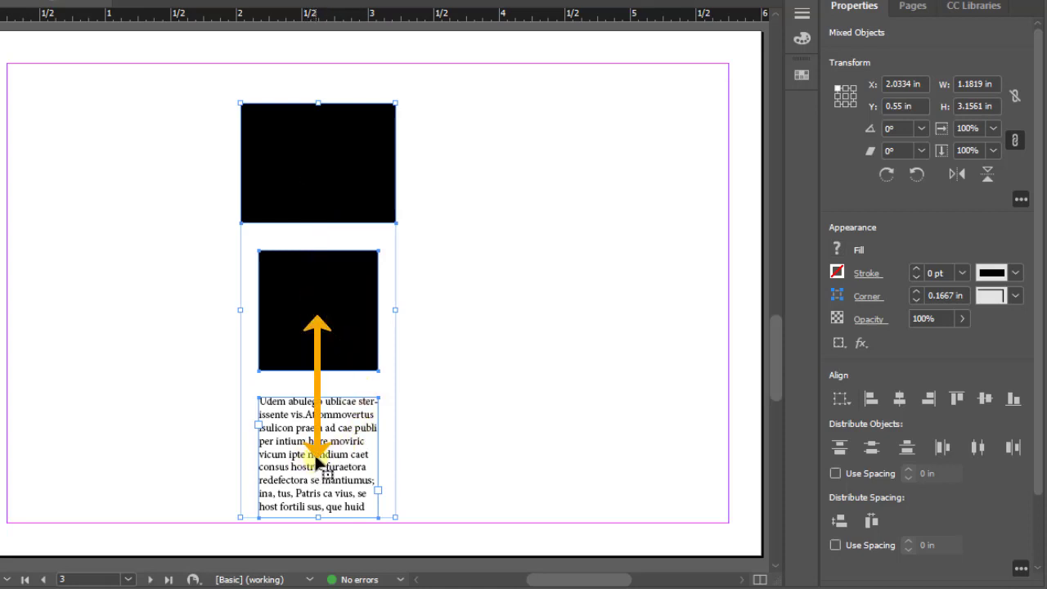
{"action": "left_click", "coordinate": [870, 448]}
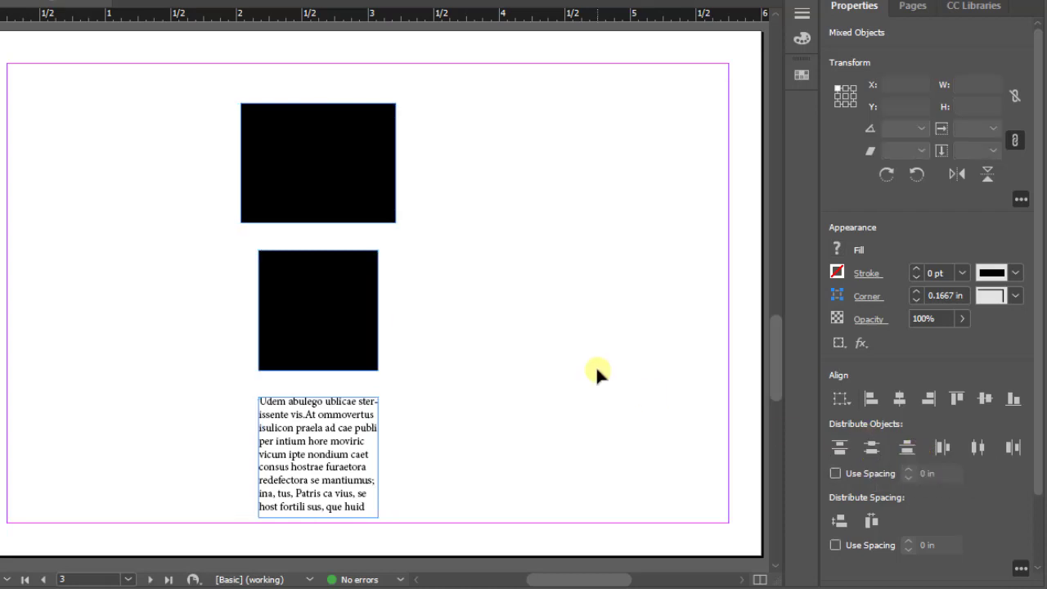
{"action": "left_click", "coordinate": [595, 365]}
On page 4, move the two outermost squares outward and distribute all five objects by their horizontal centers.
{"action": "scroll", "coordinate": [595, 365], "scroll_direction": "down", "scroll_amount": 10}
{"action": "scroll", "coordinate": [577, 349], "scroll_direction": "down", "scroll_amount": 3}
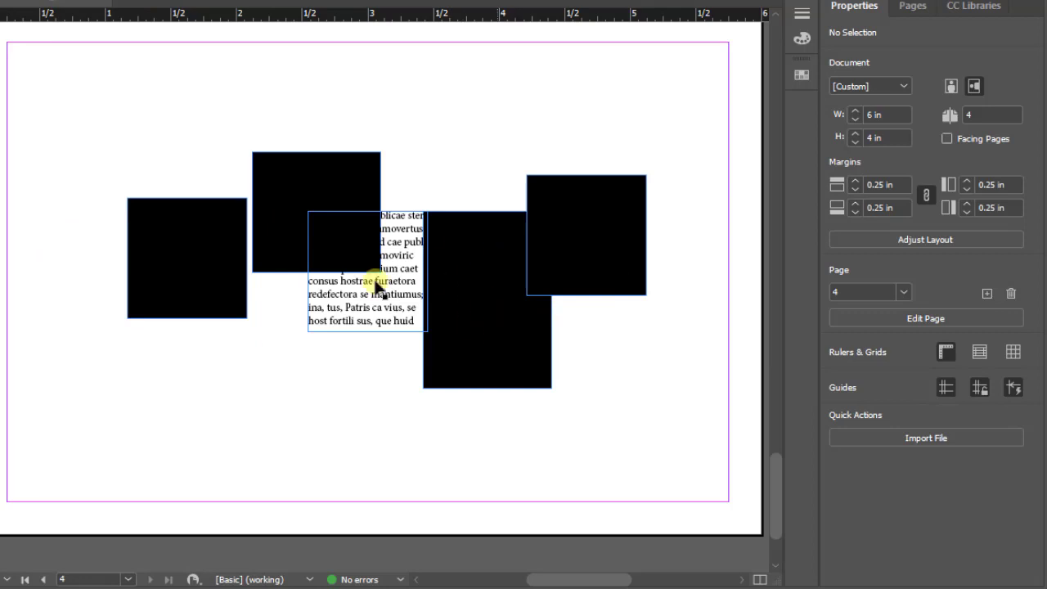
{"action": "left_click_drag", "start_coordinate": [204, 248], "coordinate": [129, 231]}
{"action": "left_click_drag", "start_coordinate": [567, 250], "coordinate": [659, 256]}
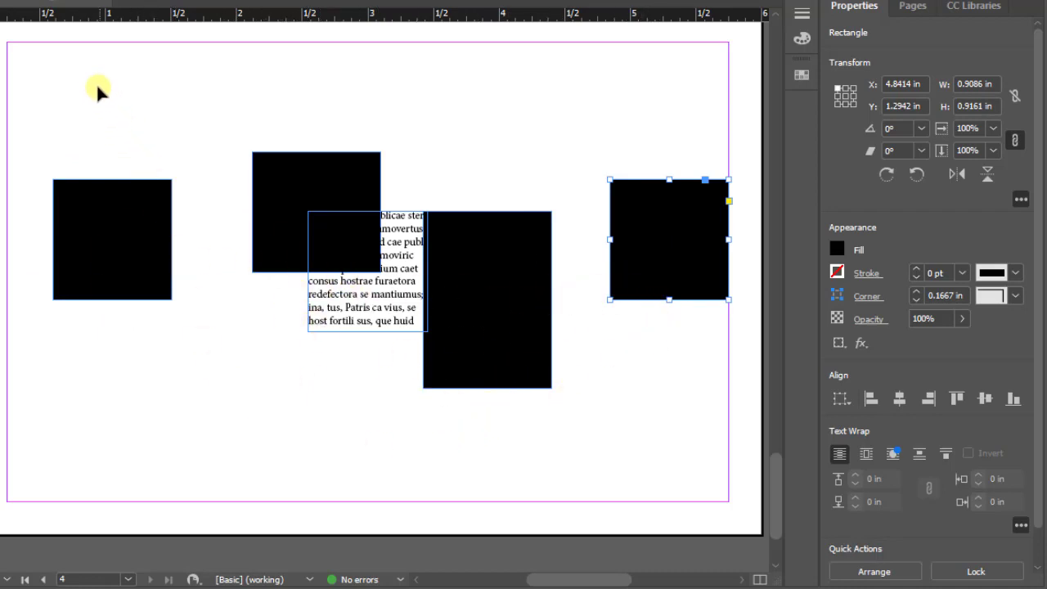
{"action": "left_click_drag", "start_coordinate": [98, 84], "coordinate": [664, 392]}
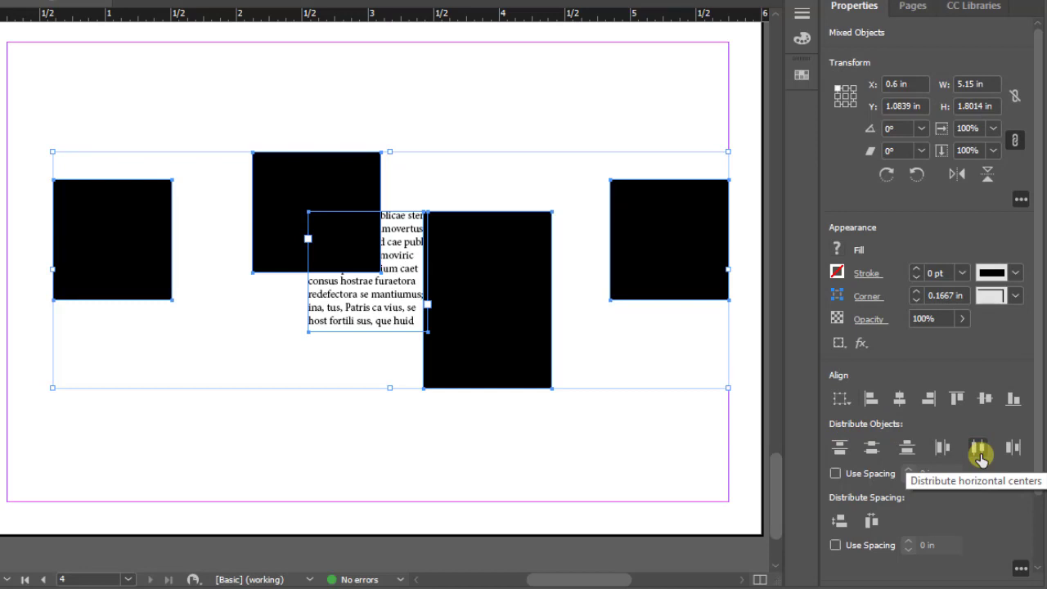
{"action": "left_click", "coordinate": [980, 457]}
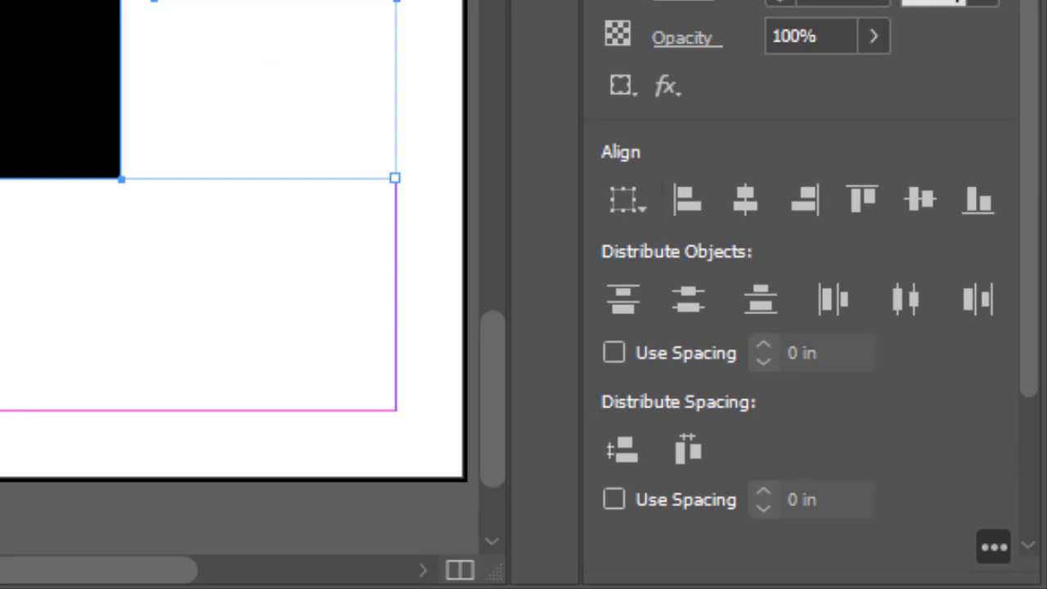
Set the alignment reference to Align to Margins and align the five page 4 objects by their top edges.
{"action": "left_click", "coordinate": [643, 204]}
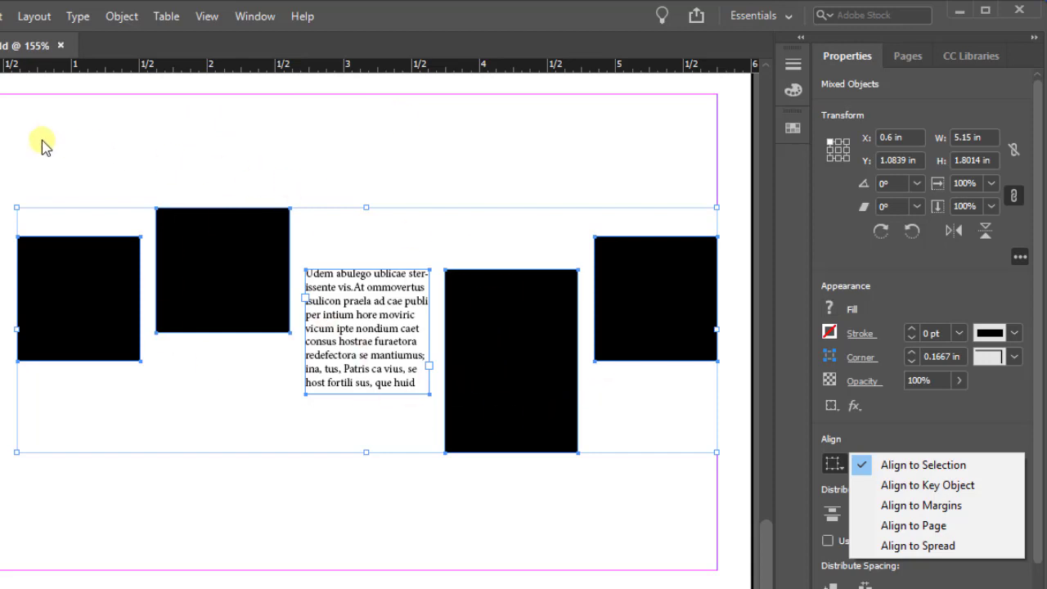
{"action": "left_click", "coordinate": [907, 506]}
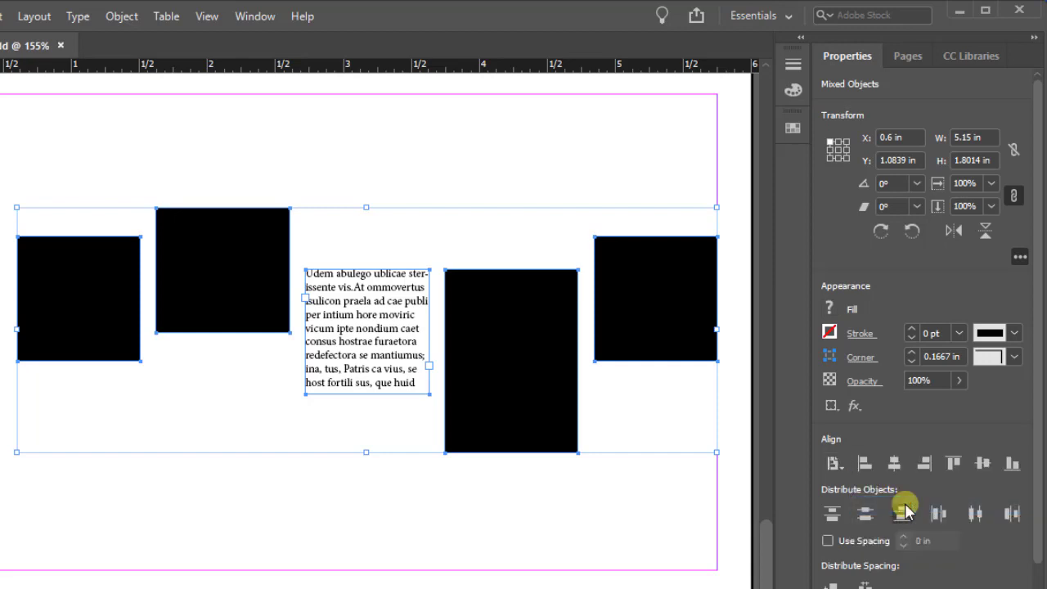
{"action": "left_click", "coordinate": [954, 463]}
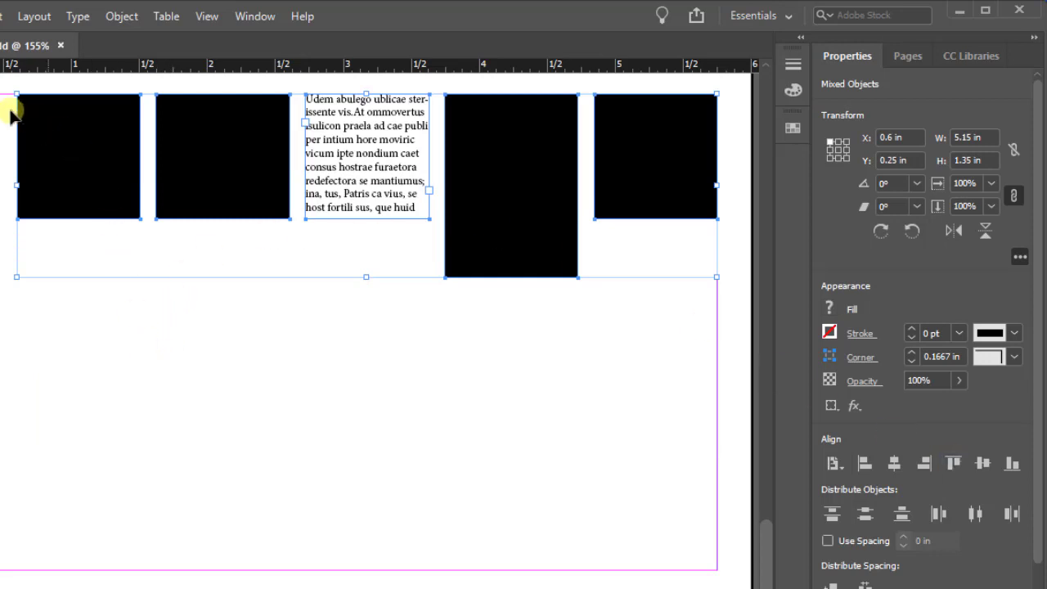
Change the alignment reference to Align to Page and align the five objects' top edges with the page's upper edge.
{"action": "scroll", "coordinate": [573, 188], "scroll_direction": "up", "scroll_amount": 2}
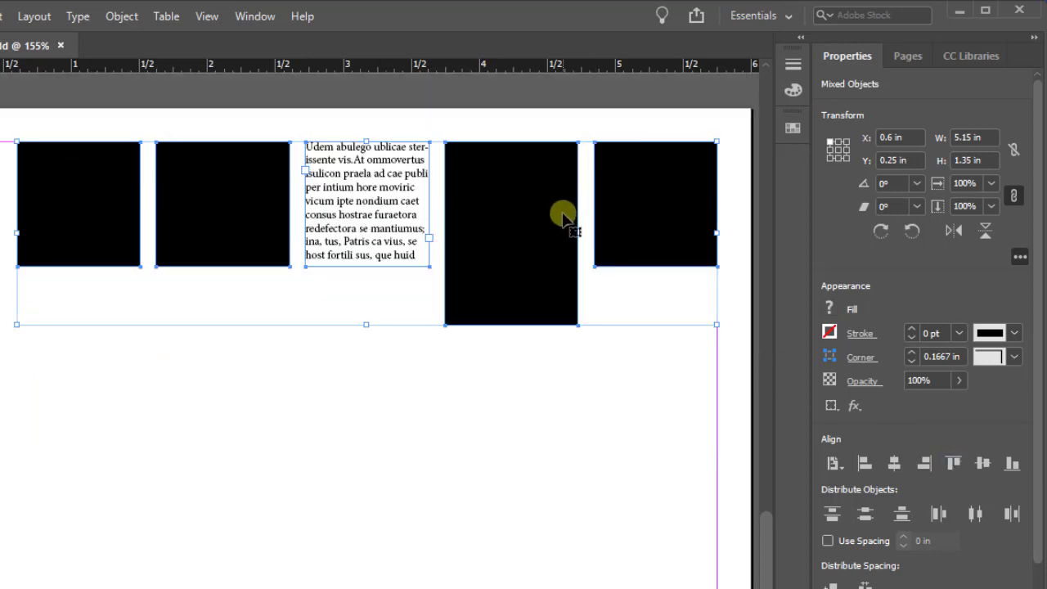
{"action": "left_click", "coordinate": [834, 466]}
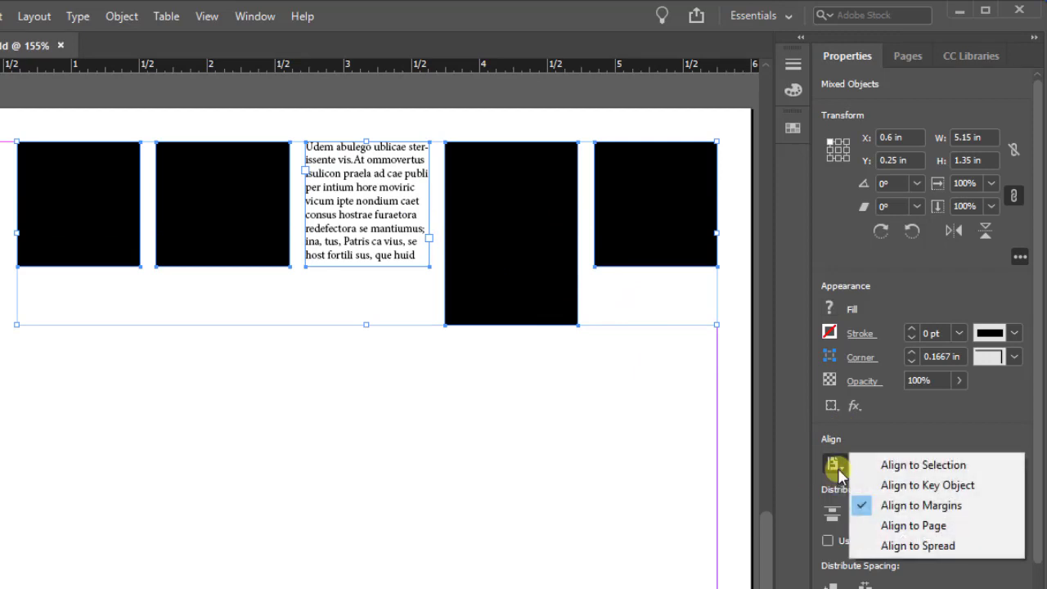
{"action": "left_click", "coordinate": [936, 528]}
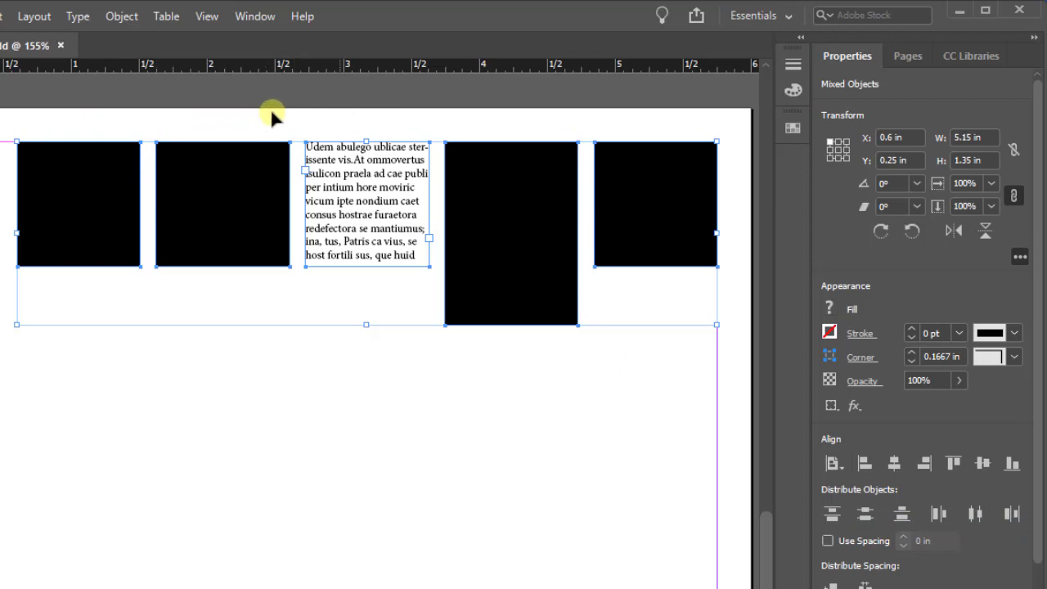
{"action": "left_click", "coordinate": [955, 463]}
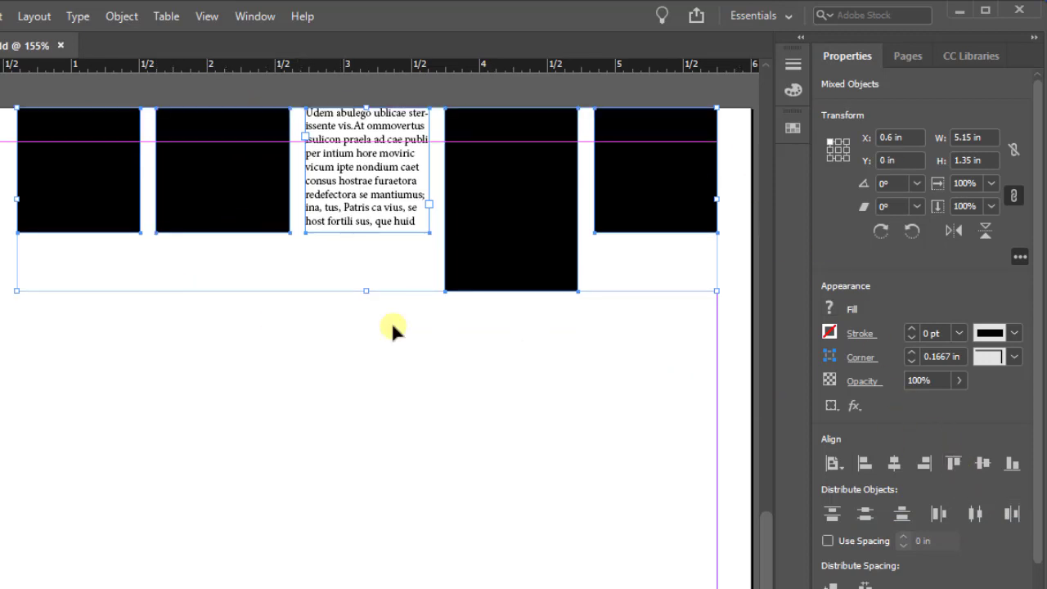
Select only the leftmost black square on page 4 and center it vertically and horizontally on the page.
{"action": "left_click", "coordinate": [165, 434]}
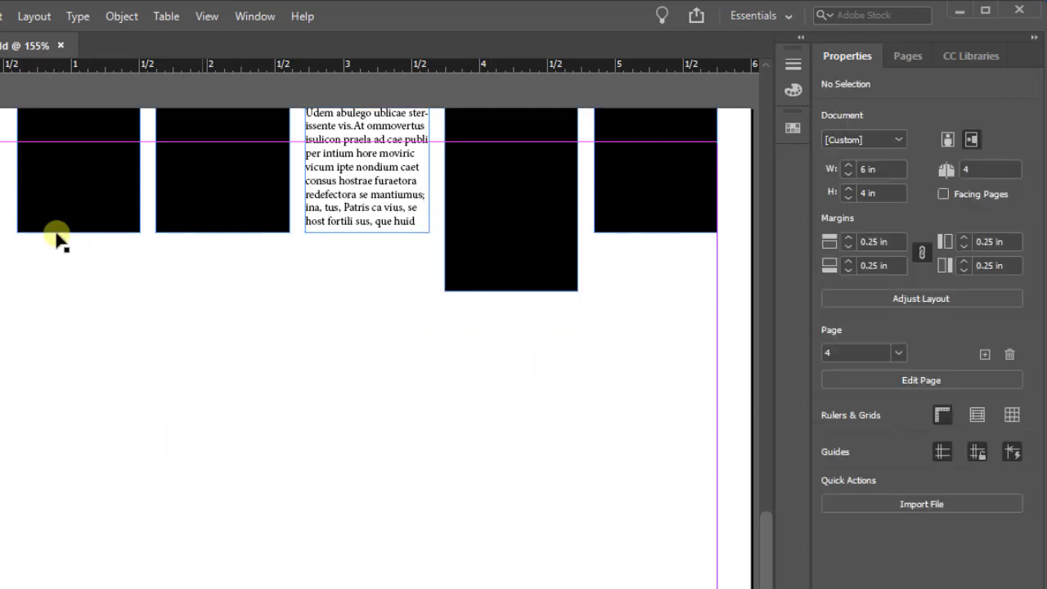
{"action": "left_click", "coordinate": [65, 197]}
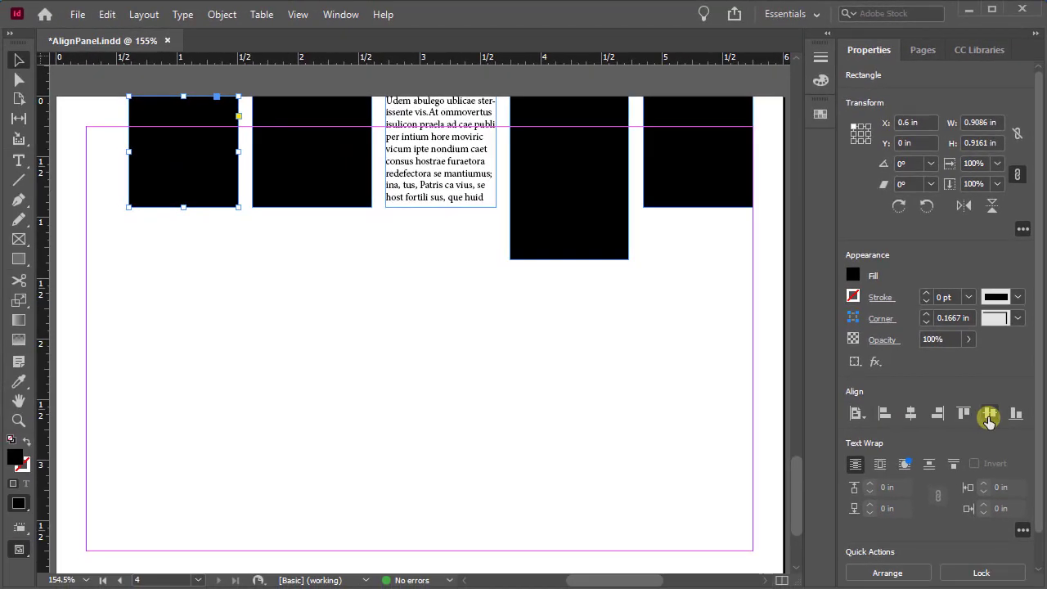
{"action": "left_click", "coordinate": [991, 415]}
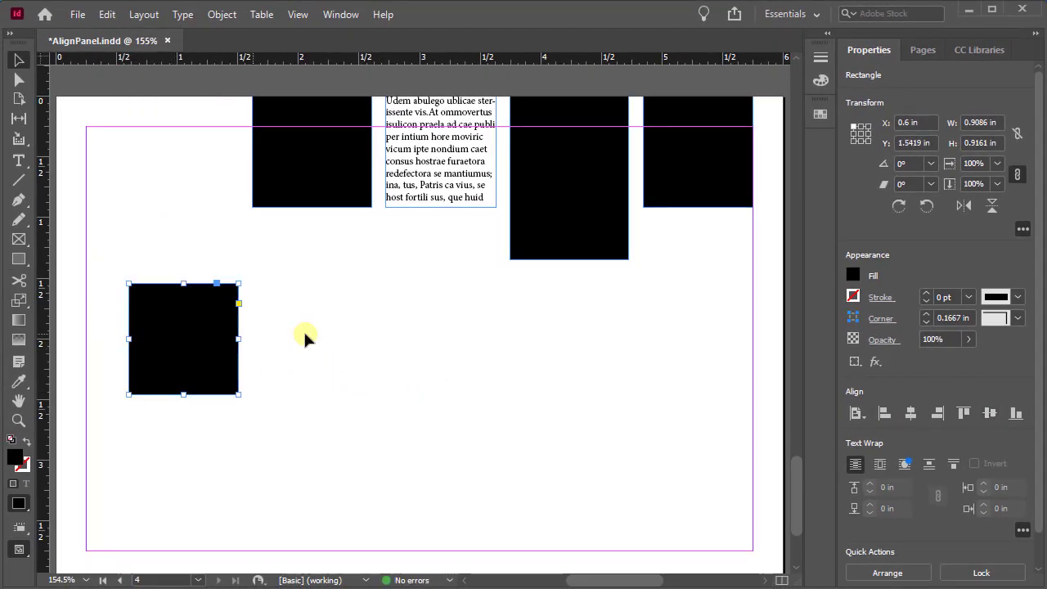
{"action": "left_click", "coordinate": [912, 415]}
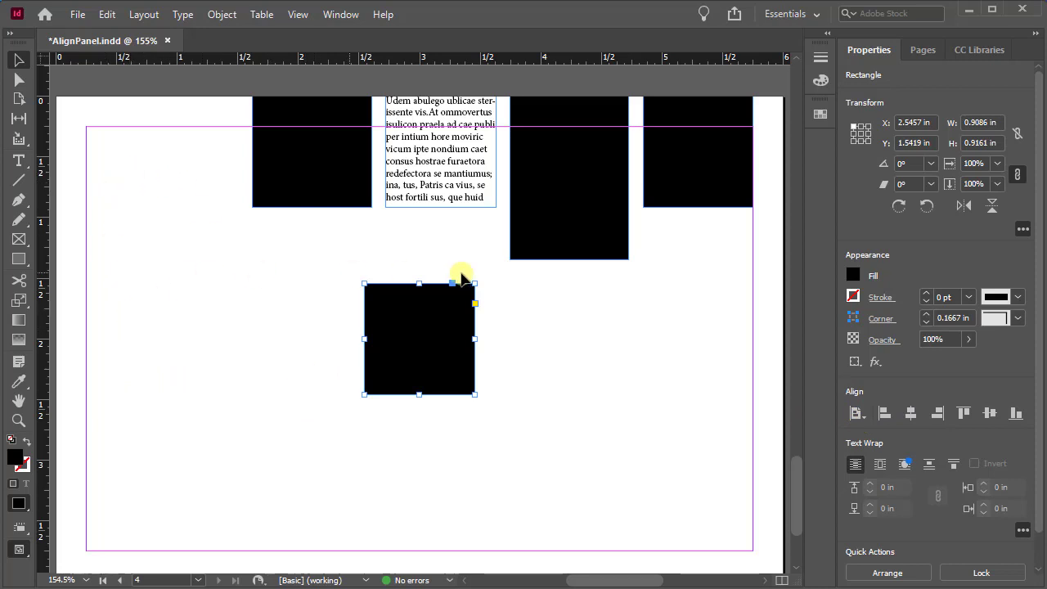
Change the alignment reference back to Align to Selection and deselect the square.
{"action": "left_click", "coordinate": [859, 414]}
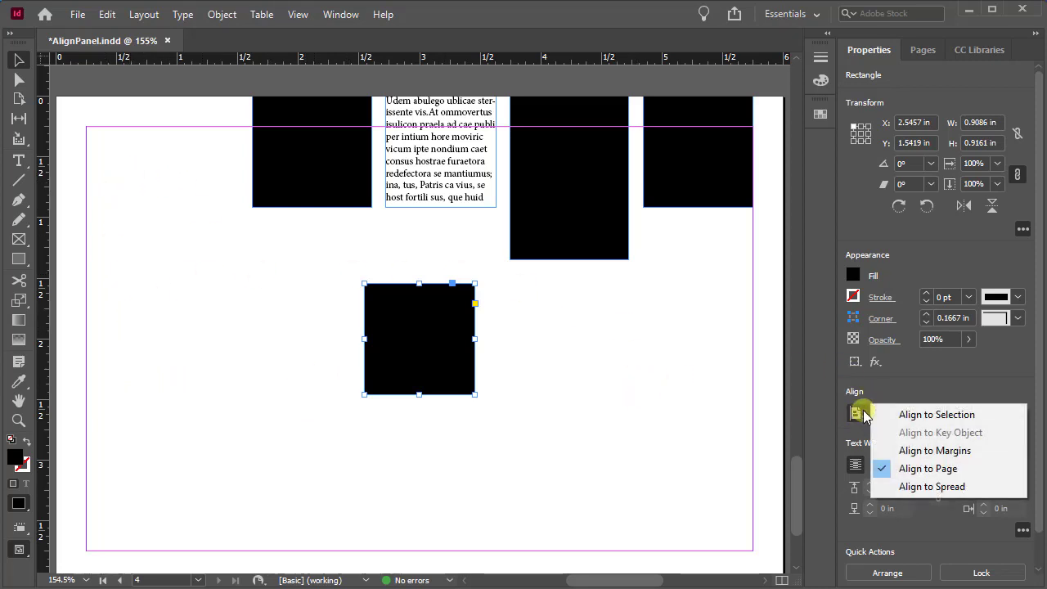
{"action": "left_click", "coordinate": [908, 414]}
{"action": "left_click", "coordinate": [588, 431]}
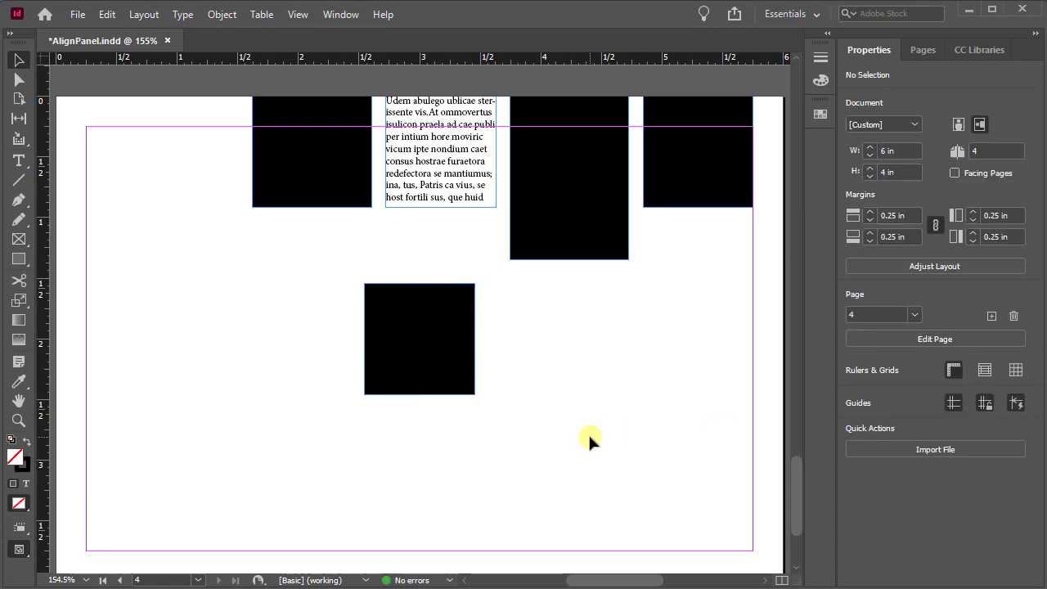